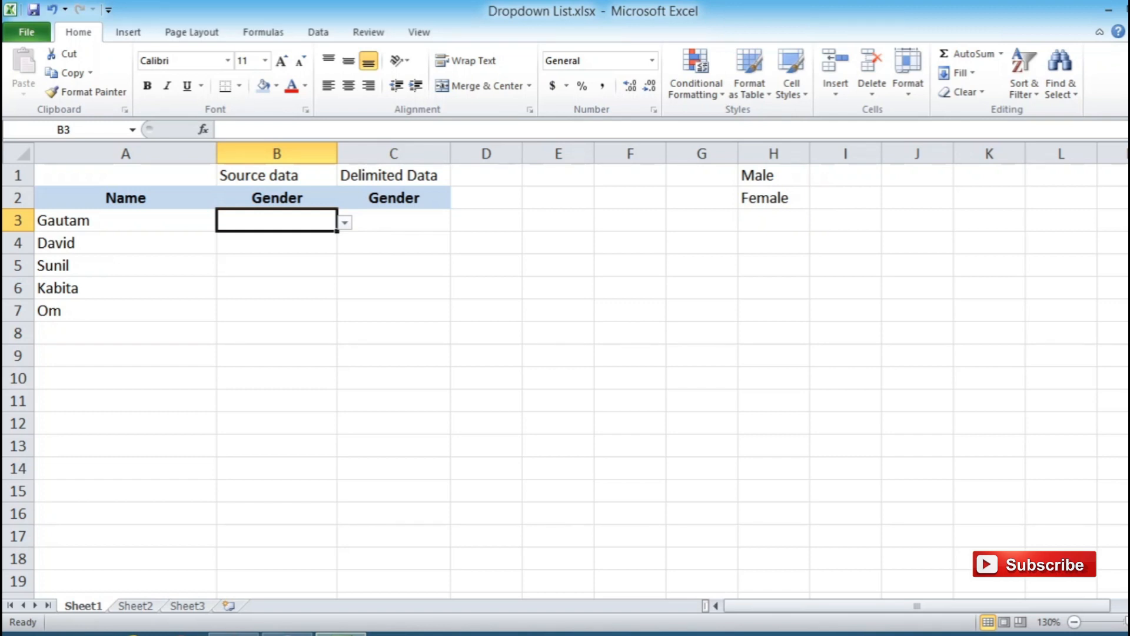
- Start a data validation rule for the source-data Gender cells B3:B7 and allow List values
mouse_move(287, 634)
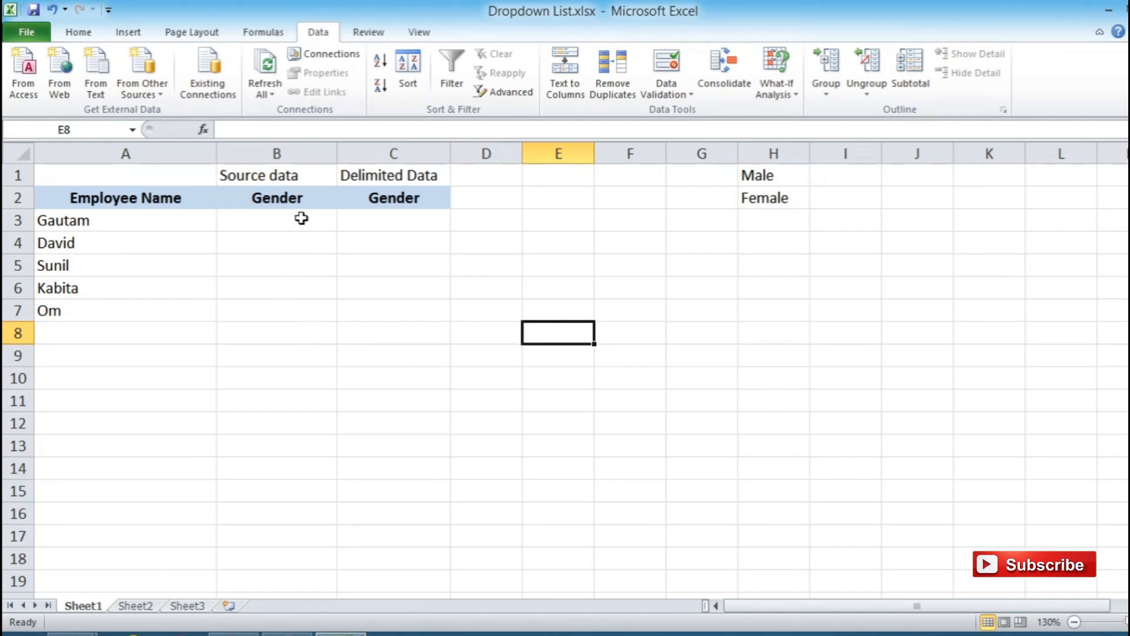
left_click_drag(302, 218, 307, 311)
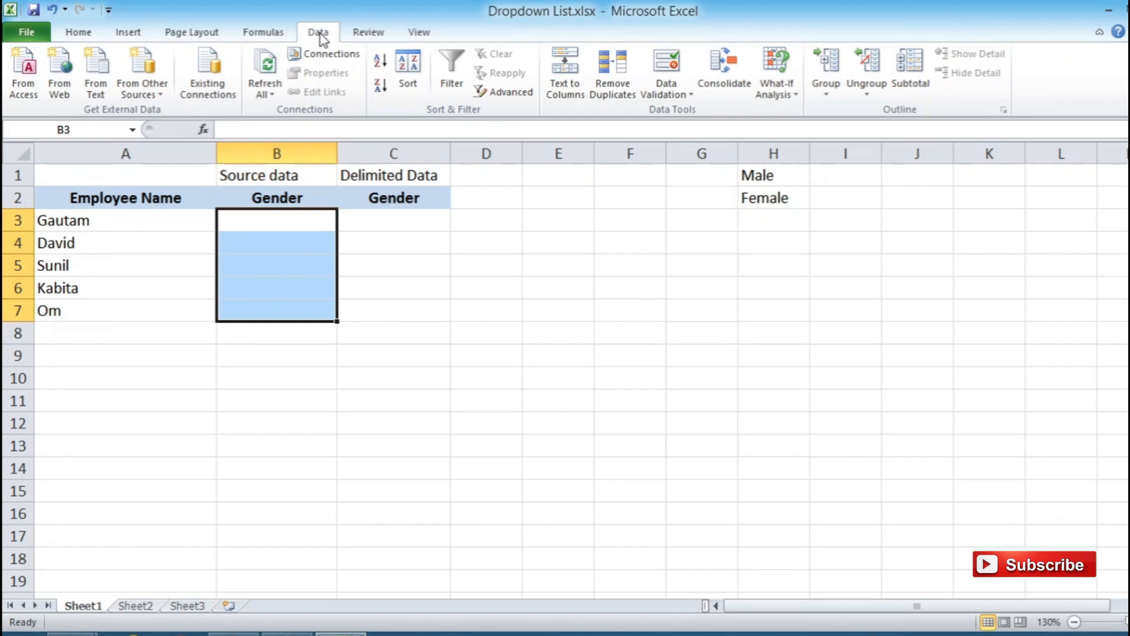
left_click(671, 63)
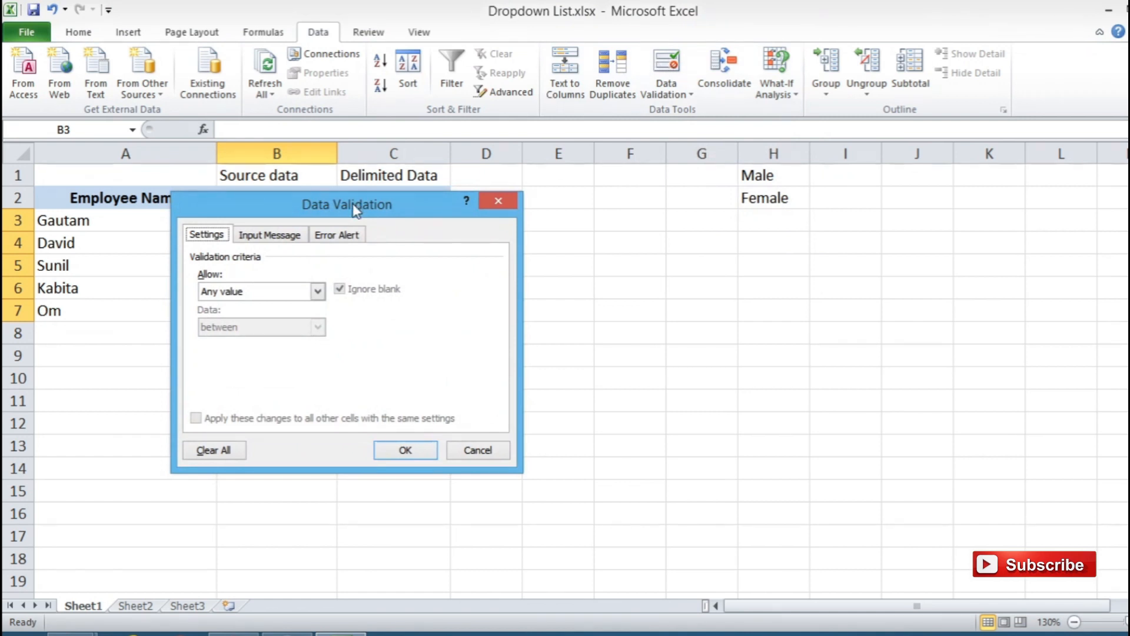
left_click_drag(356, 211, 372, 210)
left_click(334, 291)
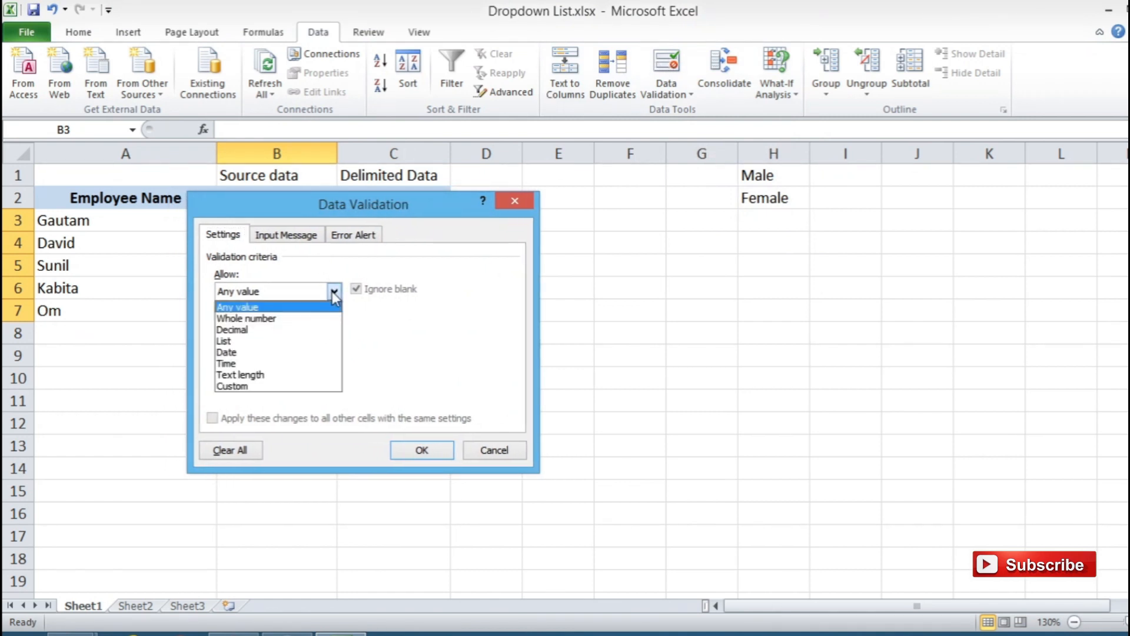
left_click(319, 340)
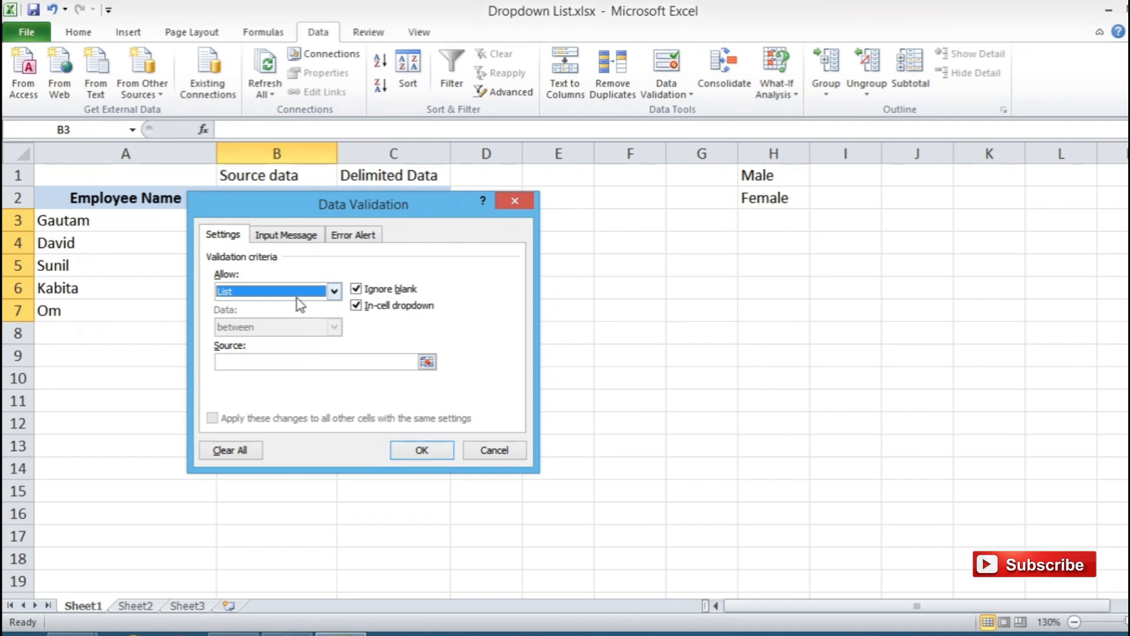
- Use the Male and Female cells H1:H2 as the list source and apply the validation
left_click(252, 361)
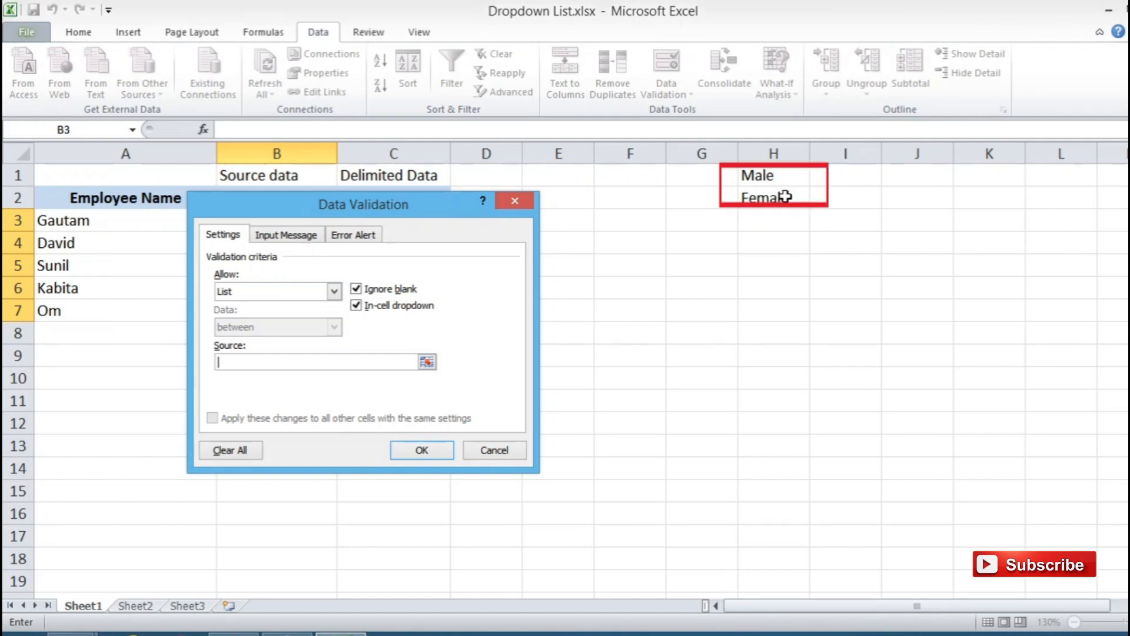
left_click(375, 361)
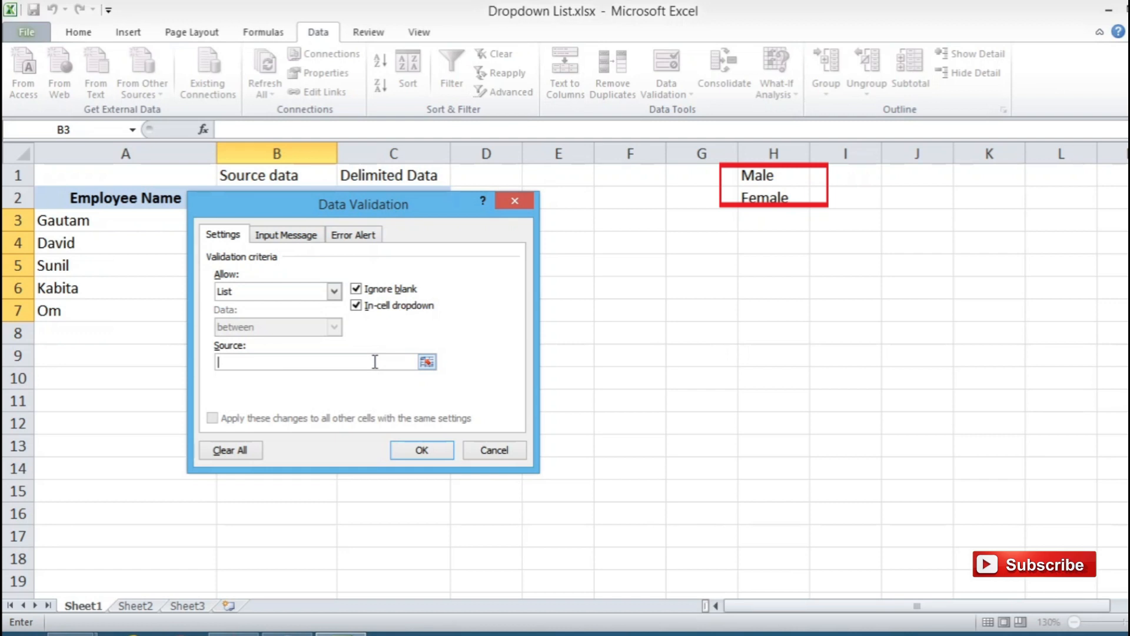
left_click(786, 174)
left_click_drag(786, 173, 791, 198)
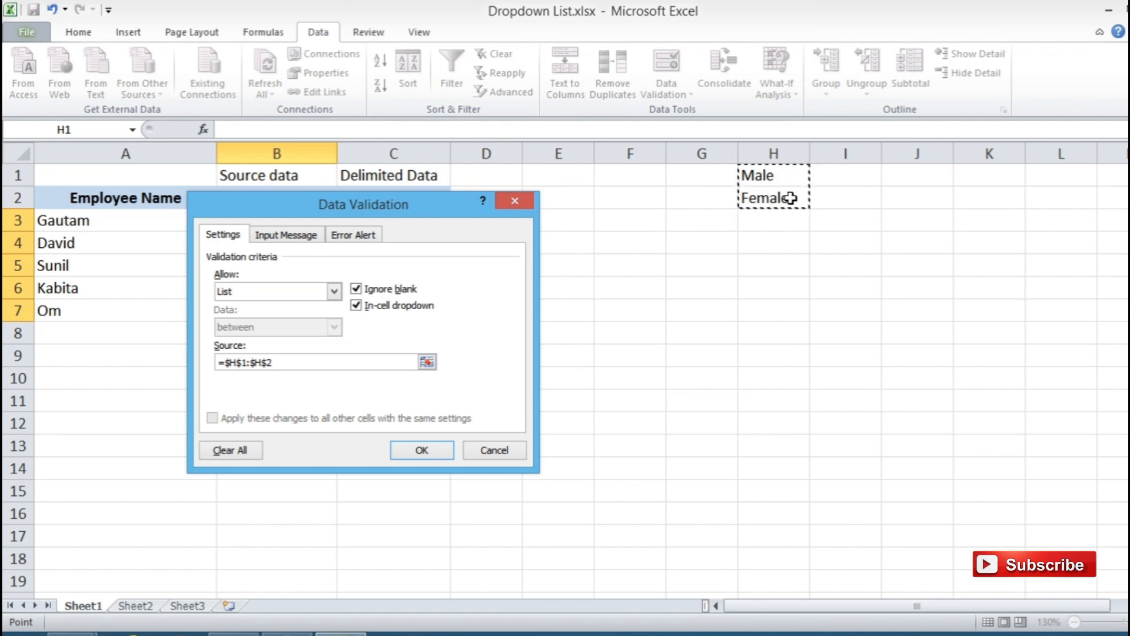
left_click(435, 448)
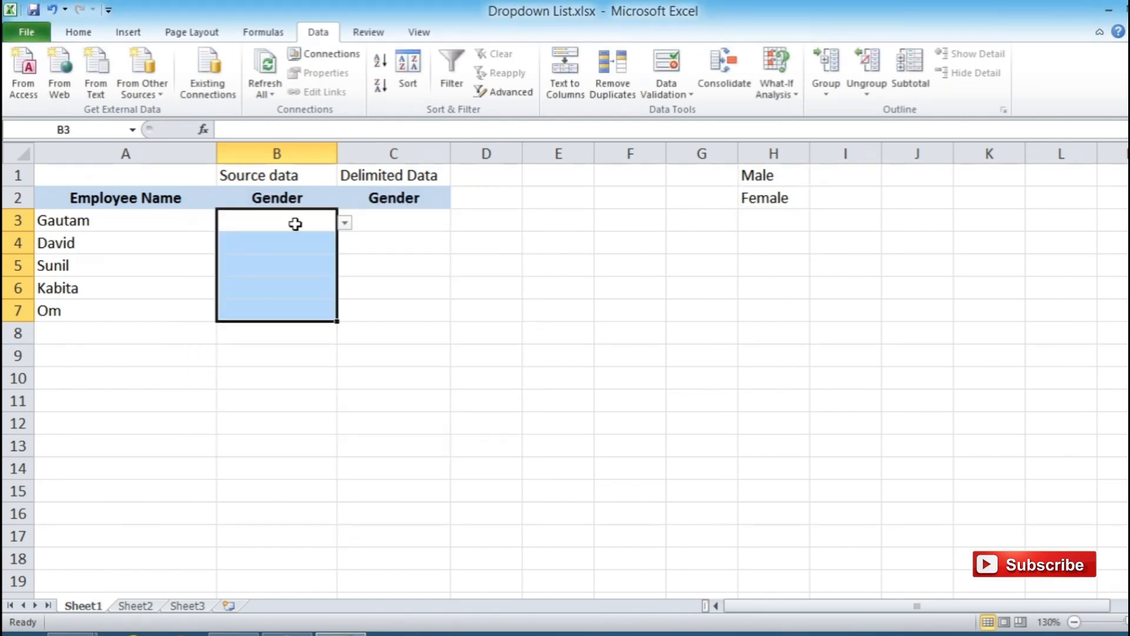
- Try out the new dropdowns by choosing Female in B3 and picking a gender in B4
left_click(295, 223)
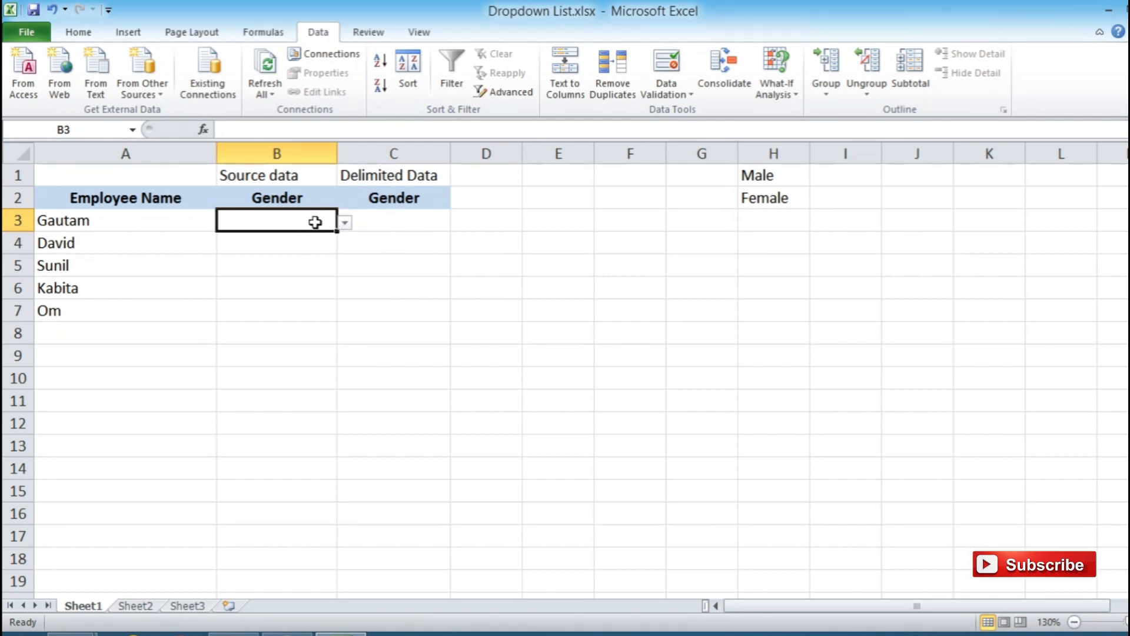
left_click(346, 222)
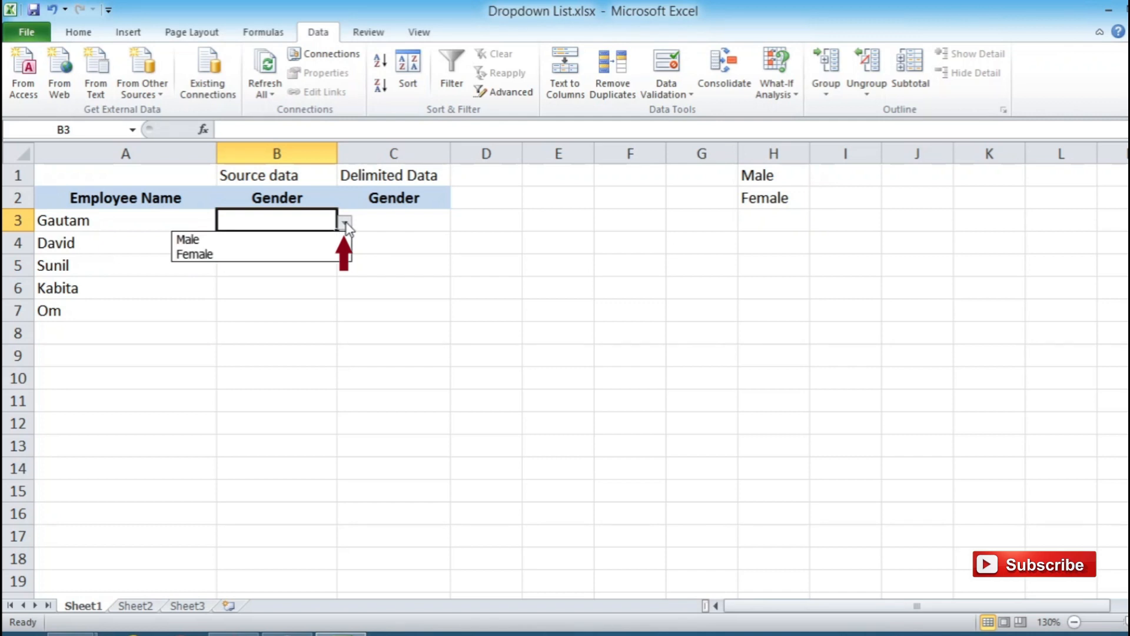
left_click(323, 254)
left_click(310, 235)
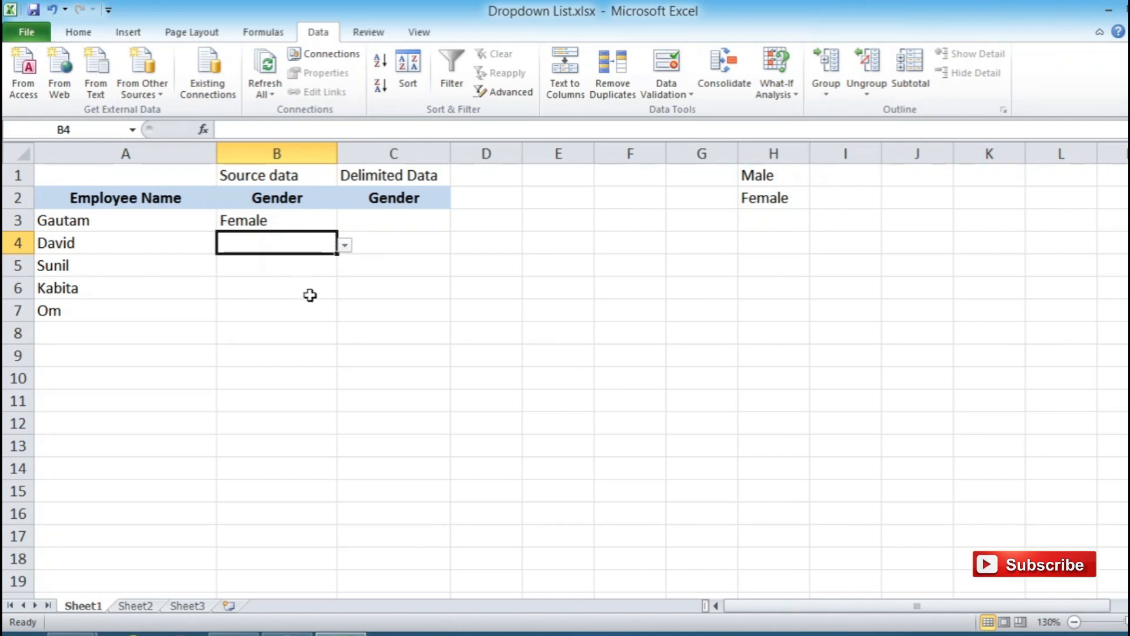
left_click(312, 217)
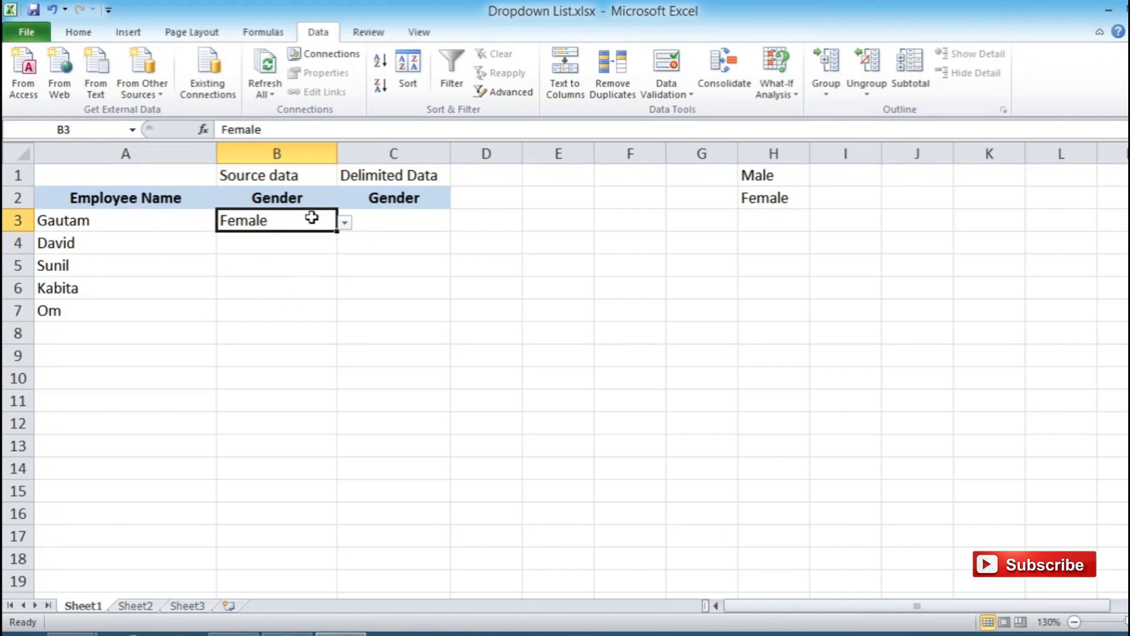
left_click(316, 250)
left_click(345, 245)
left_click(321, 276)
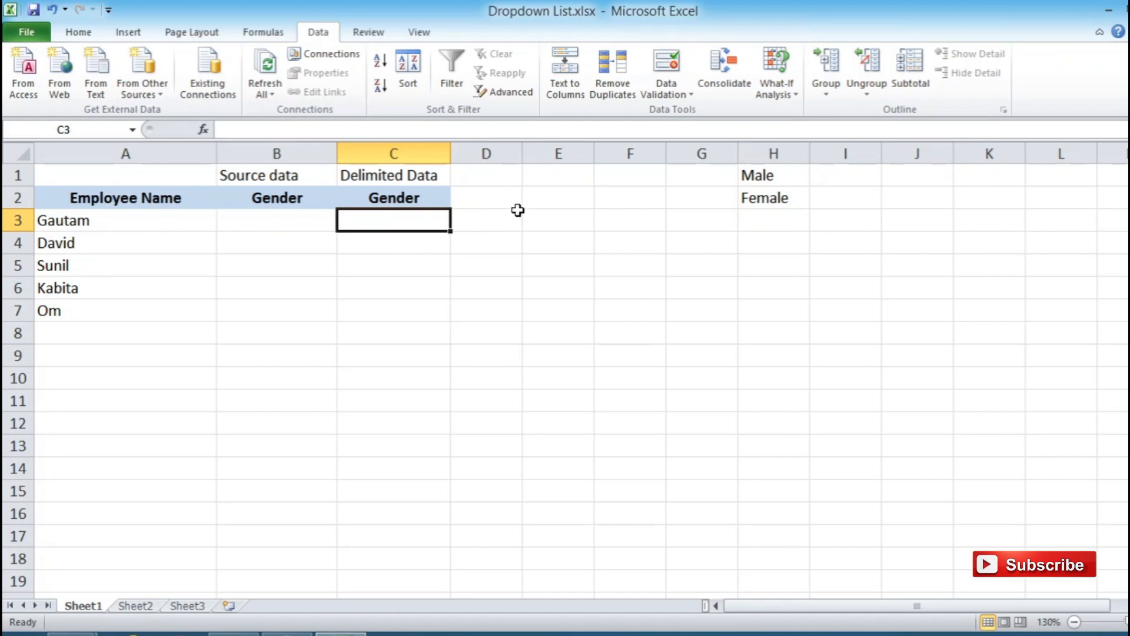
- Start a data validation rule for the delimited-data Gender cells C3:C7 and allow List values
left_click_drag(396, 218, 386, 312)
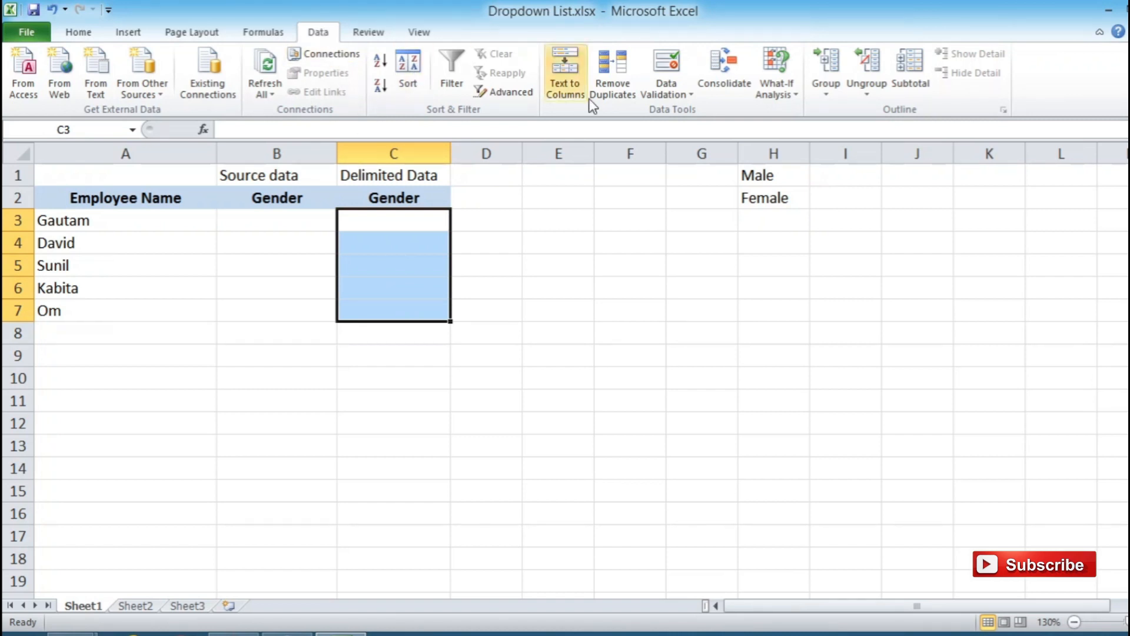
left_click(668, 68)
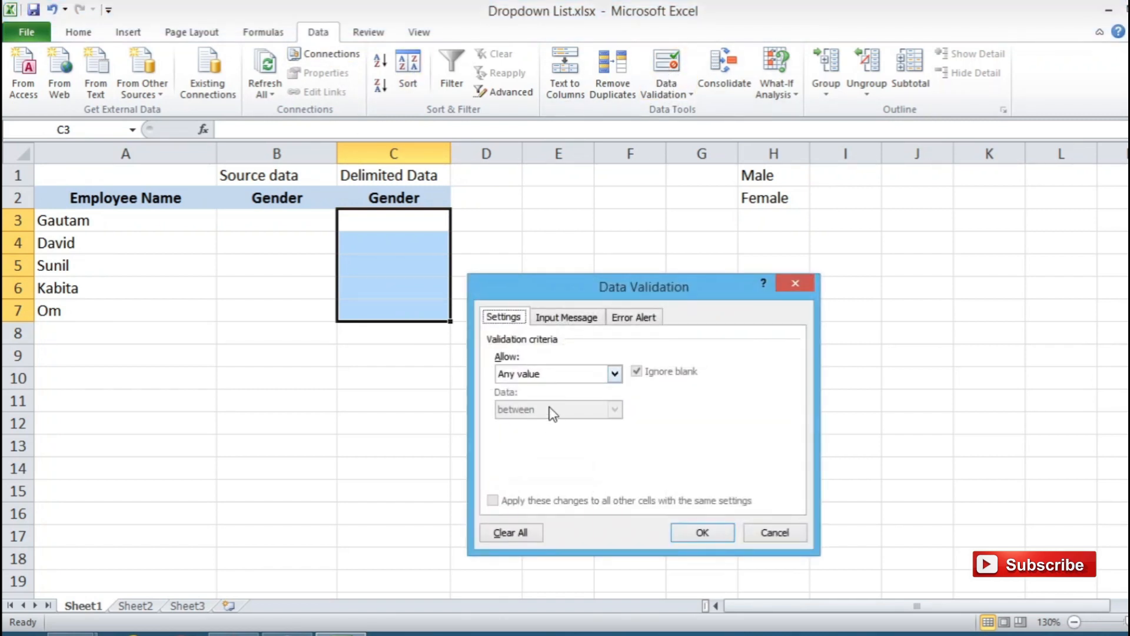
left_click(559, 370)
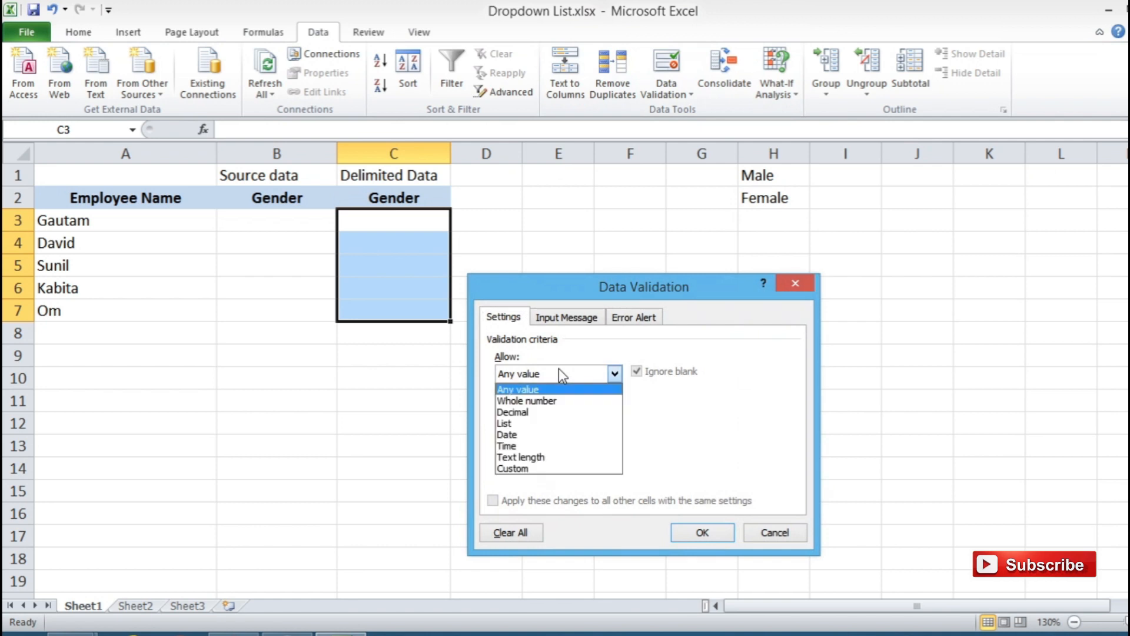
left_click(542, 422)
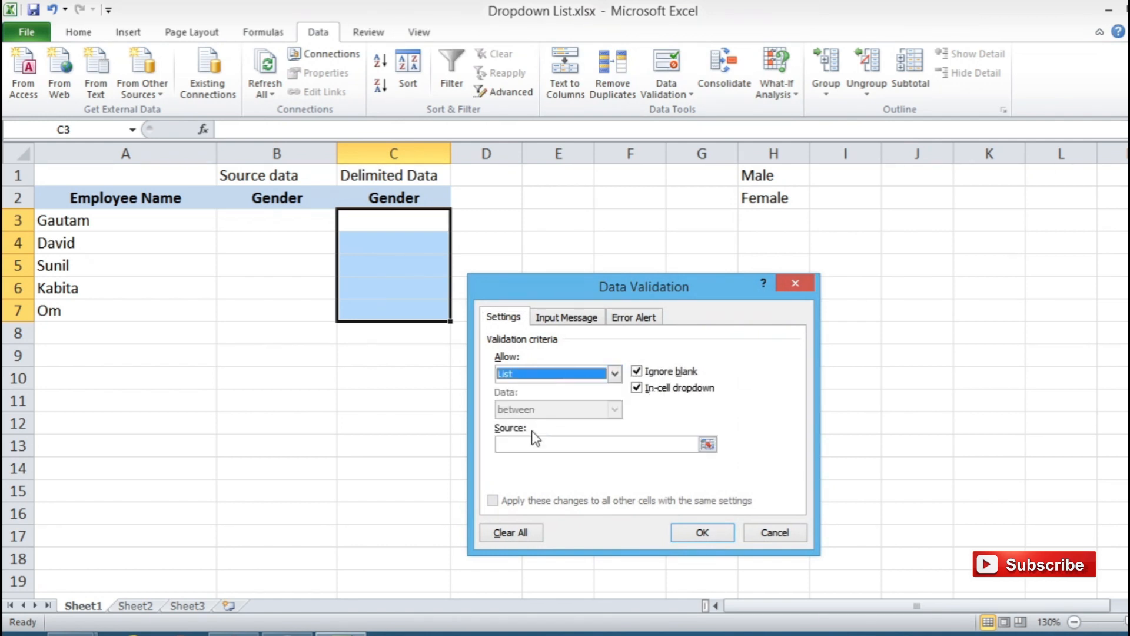
left_click(535, 445)
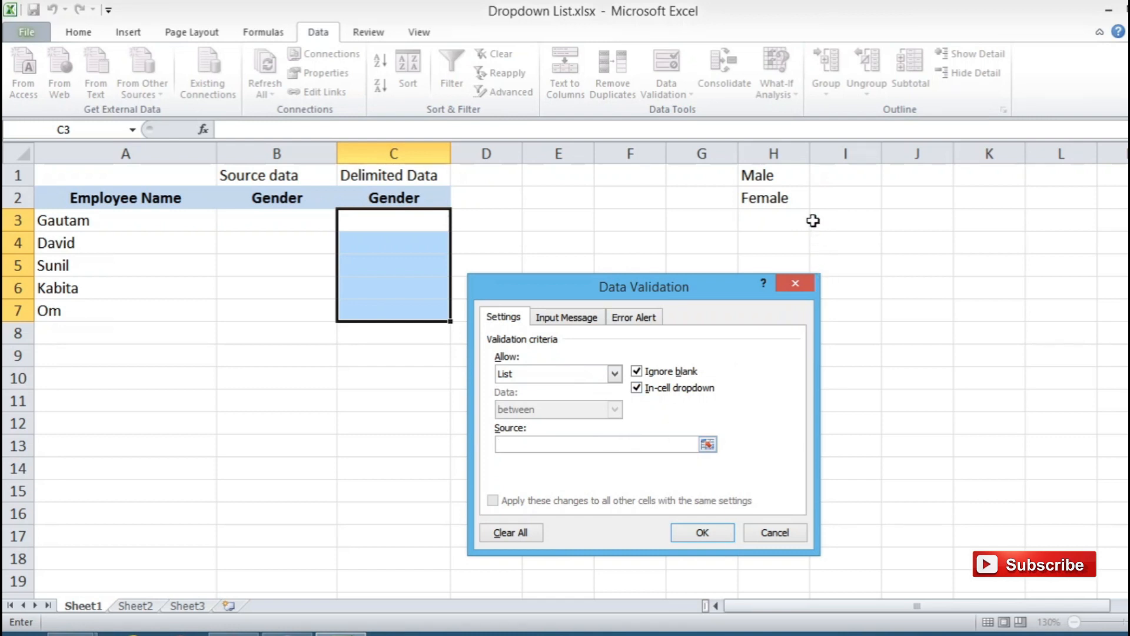
left_click_drag(790, 170, 789, 197)
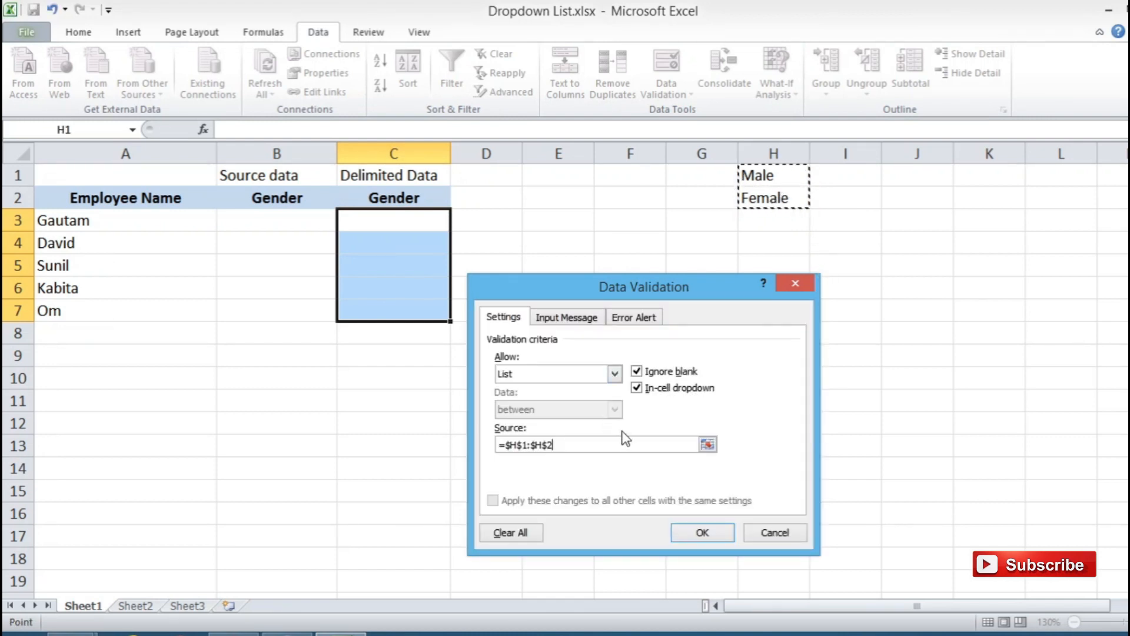
left_click(605, 443)
key("BackSpace")
key("BackSpace")
key("BackSpace")
key("BackSpace")
key("BackSpace")
key("BackSpace")
key("BackSpace")
key("BackSpace")
key("BackSpace")
key("BackSpace")
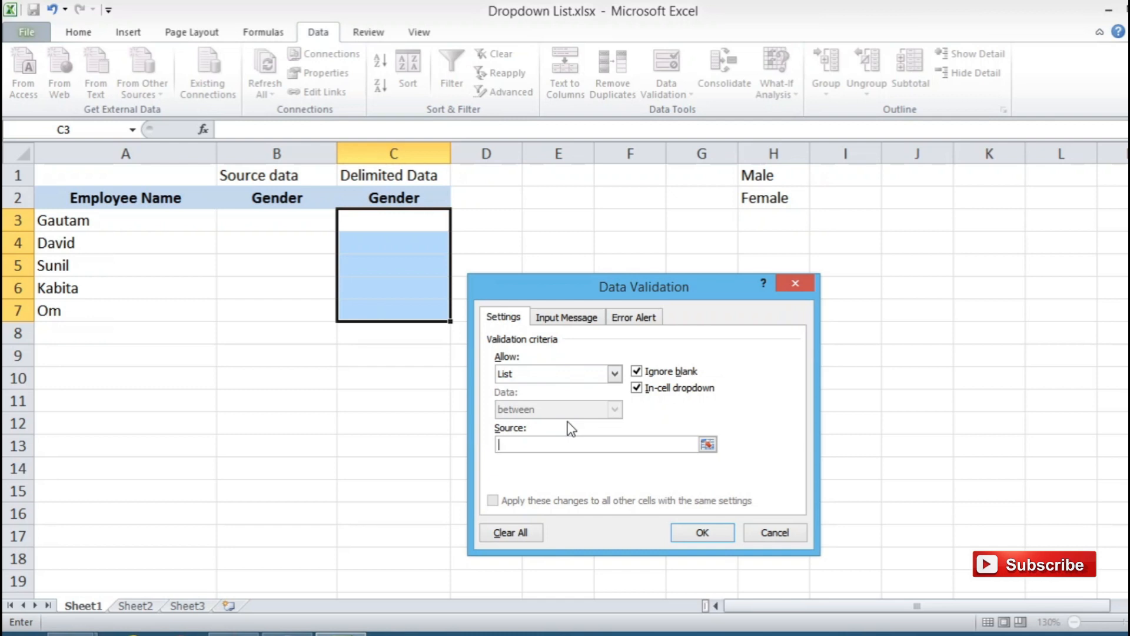
- Enter the comma-separated items Male,Female as the list source and apply the validation
type("Male,Female")
left_click(703, 532)
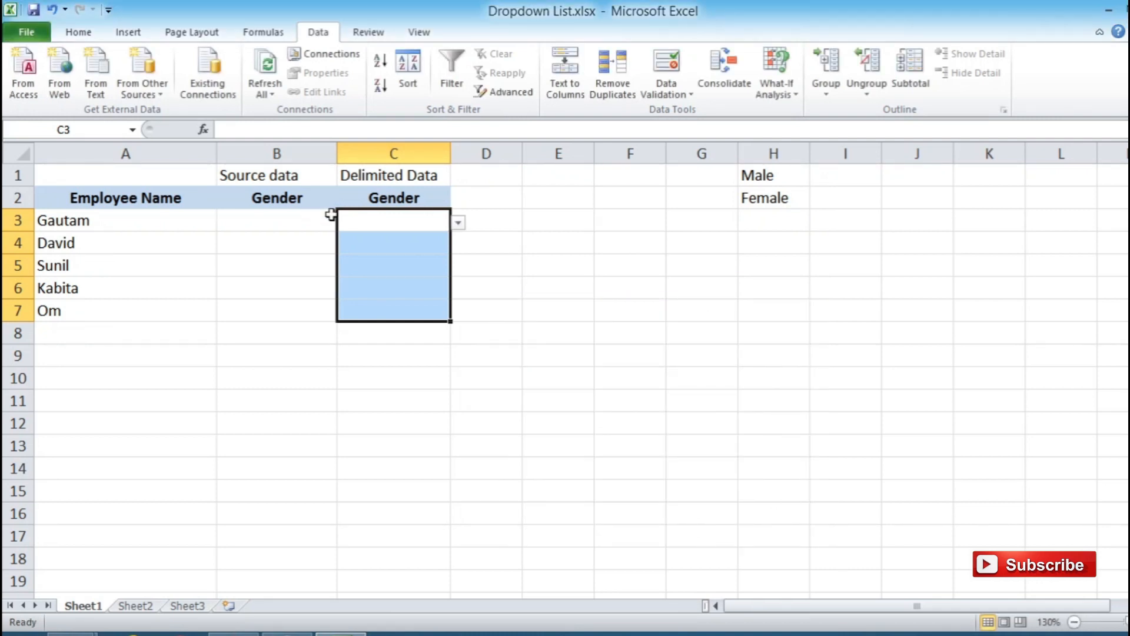
- Choose Male from the dropdown in each of the delimited-data Gender cells C3 to C6
left_click(377, 219)
left_click(458, 225)
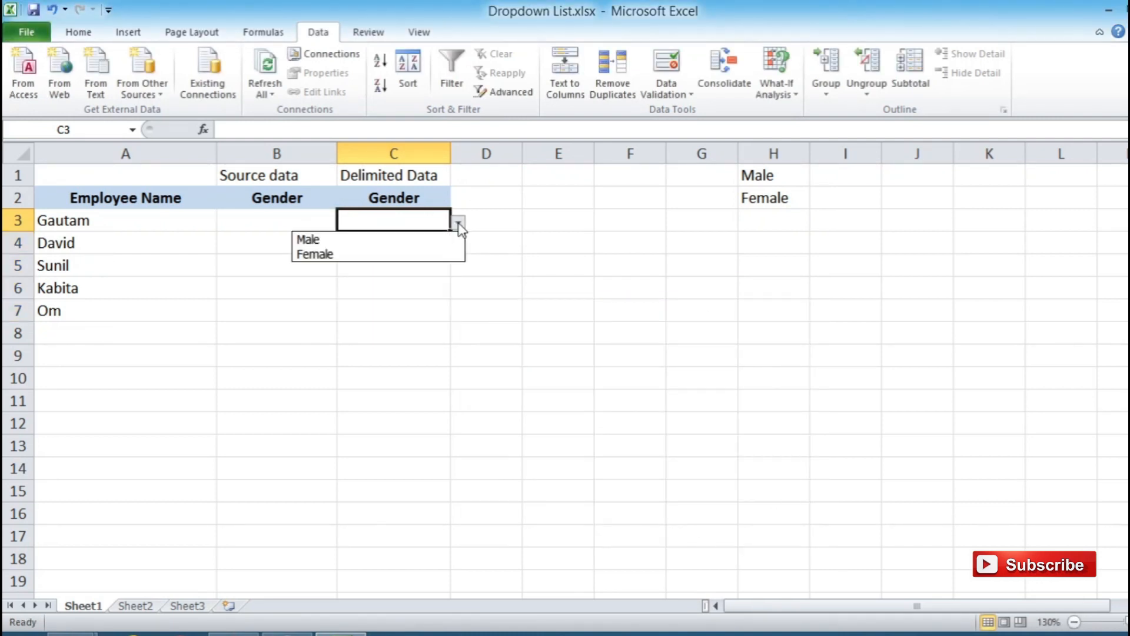
left_click(443, 239)
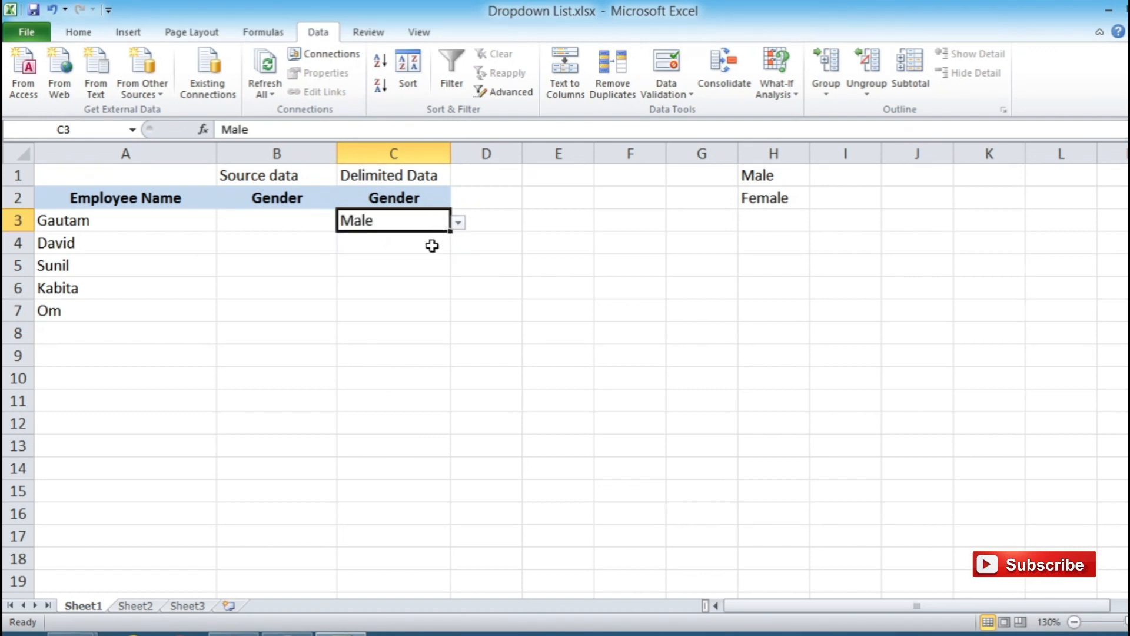
left_click(433, 244)
left_click(458, 245)
left_click(443, 262)
left_click(432, 266)
left_click(459, 267)
left_click(429, 286)
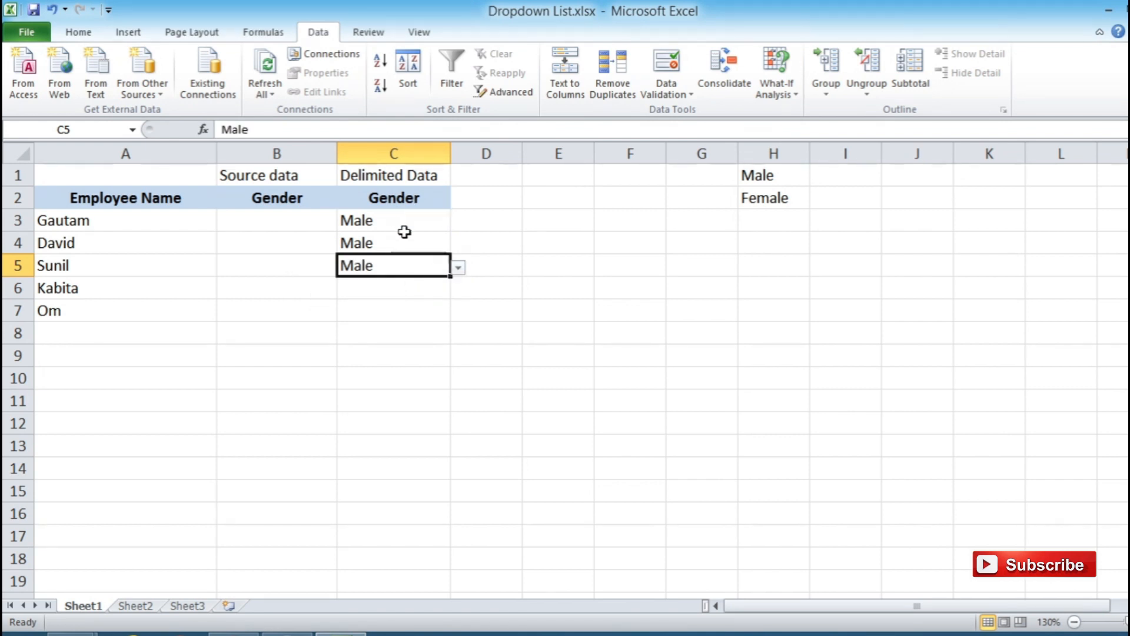
left_click(399, 290)
left_click(457, 291)
left_click(436, 303)
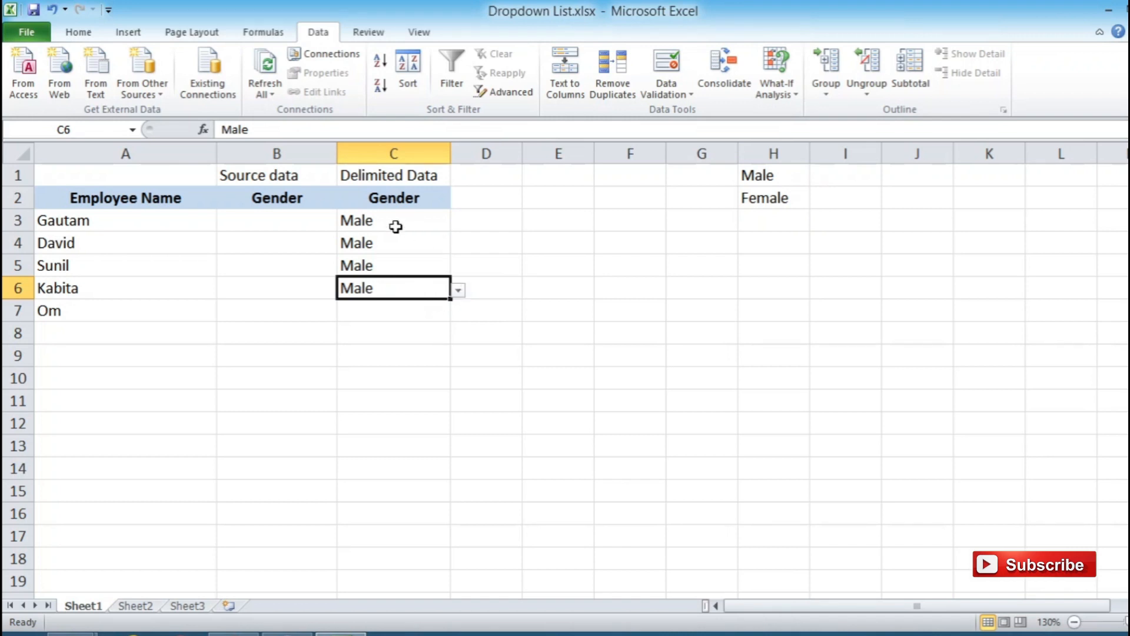
- Choose Male from the dropdown in the source-data Gender cell B3
left_click(300, 219)
left_click(348, 225)
left_click(316, 222)
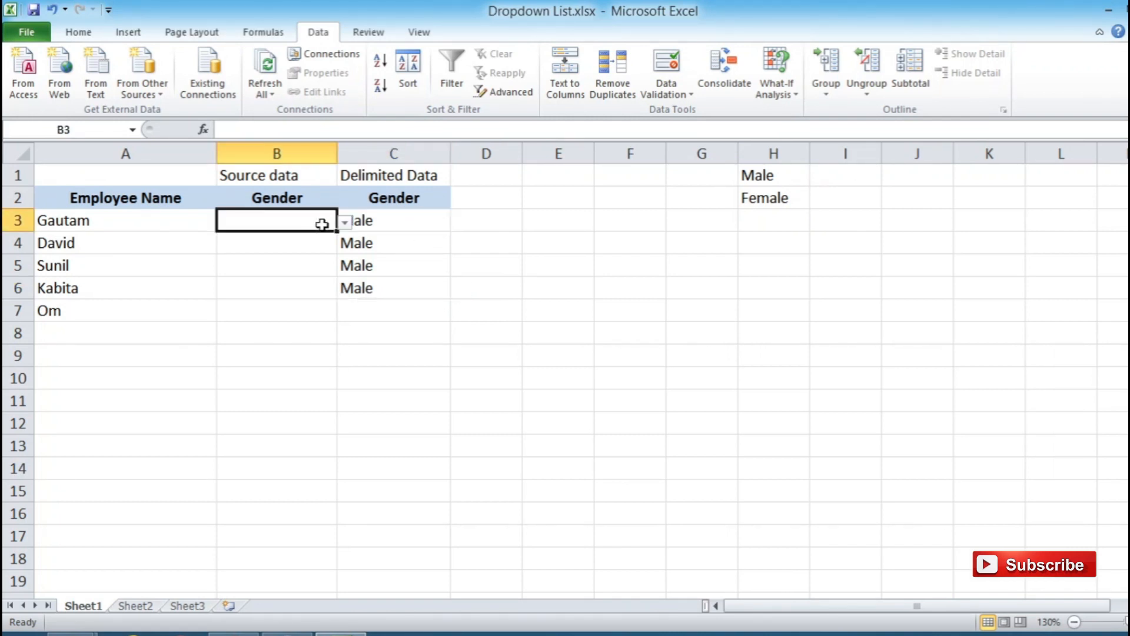
left_click(345, 223)
left_click(316, 239)
left_click(312, 242)
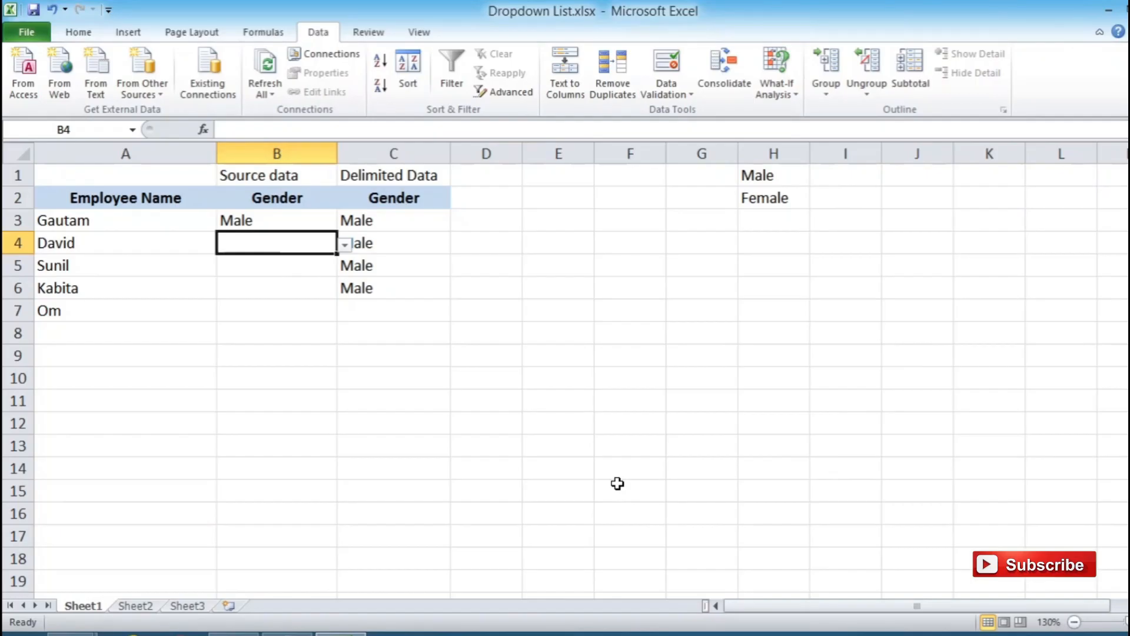